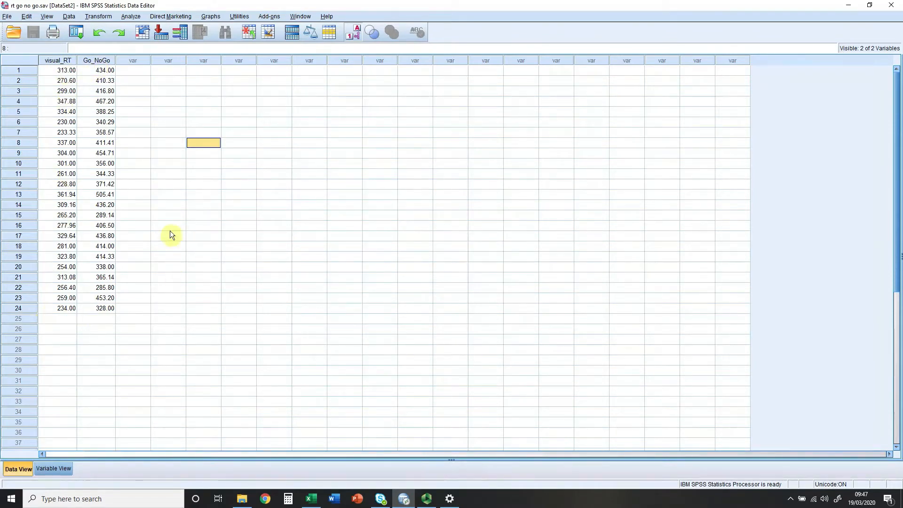
Start an Explore analysis with visual_RT and Go_NoGo as the dependent variables
click(132, 20)
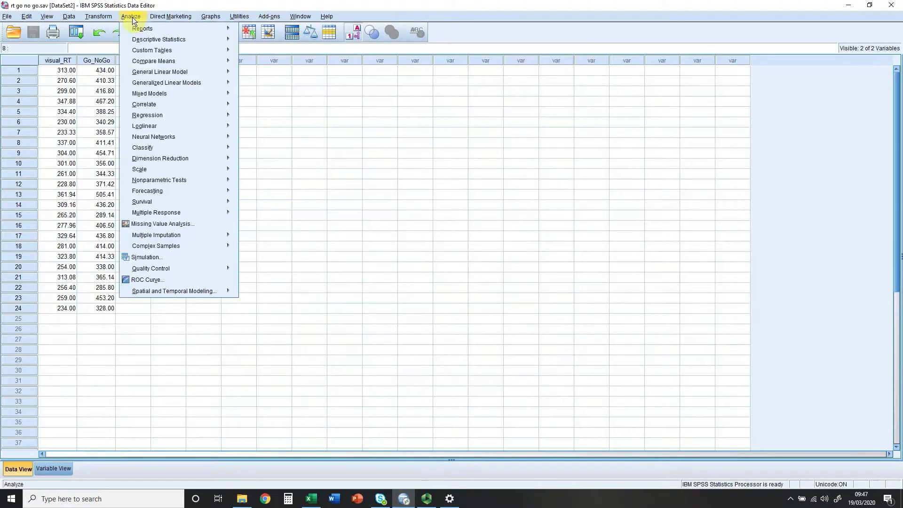
mouse_move(174, 41)
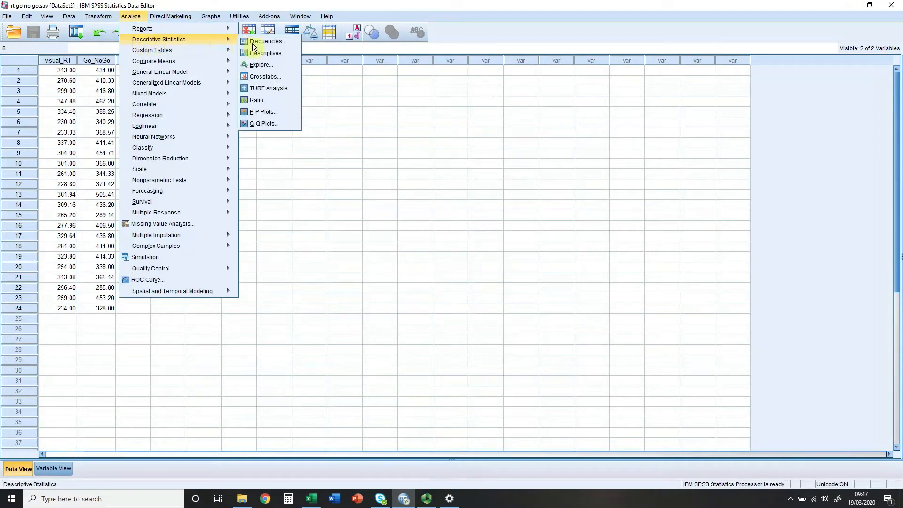
click(263, 66)
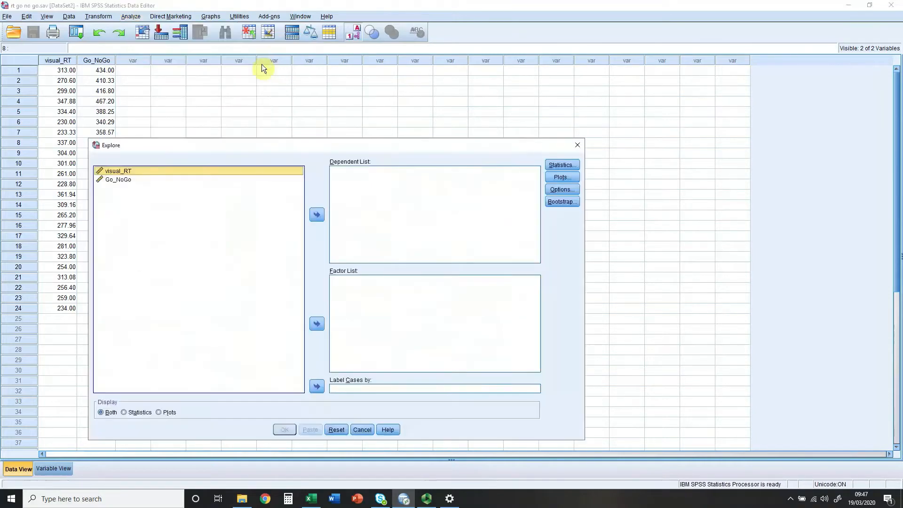
shift+click(128, 180)
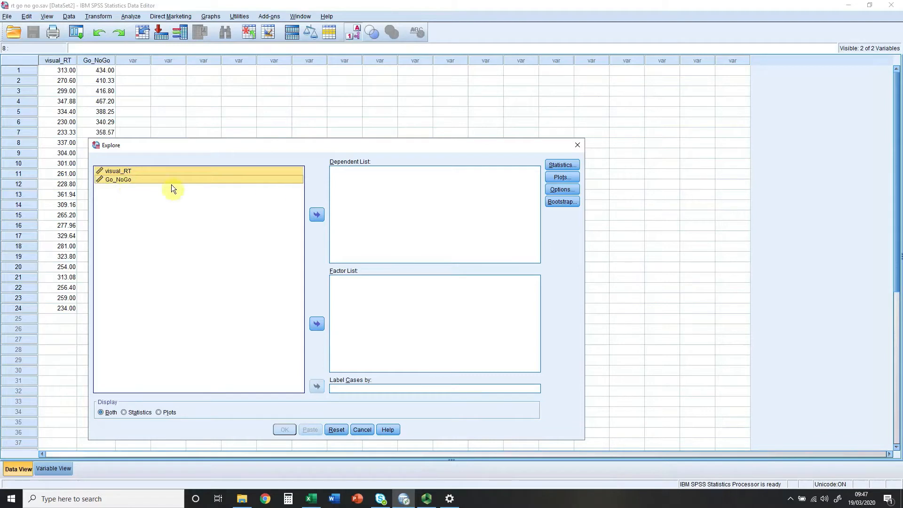
click(317, 215)
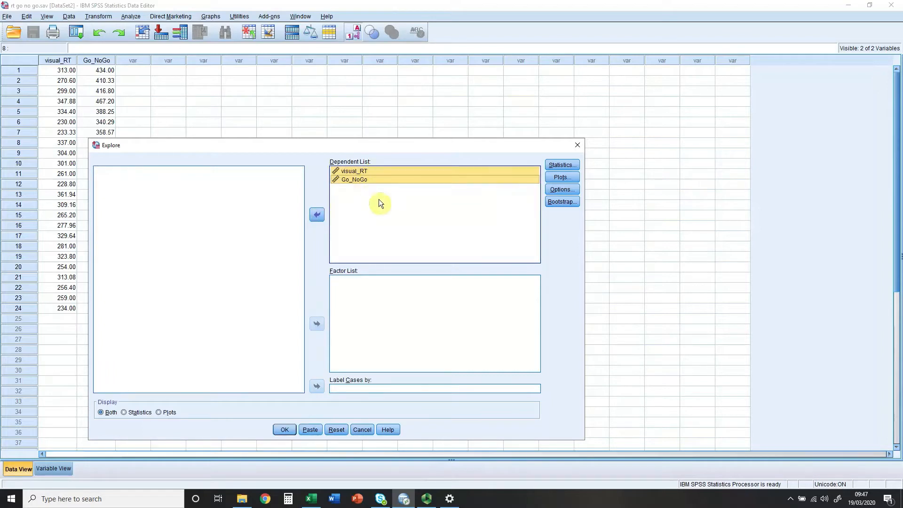
Set the Explore plots to histograms and normality plots with tests, without stem-and-leaf, and run the analysis
click(561, 179)
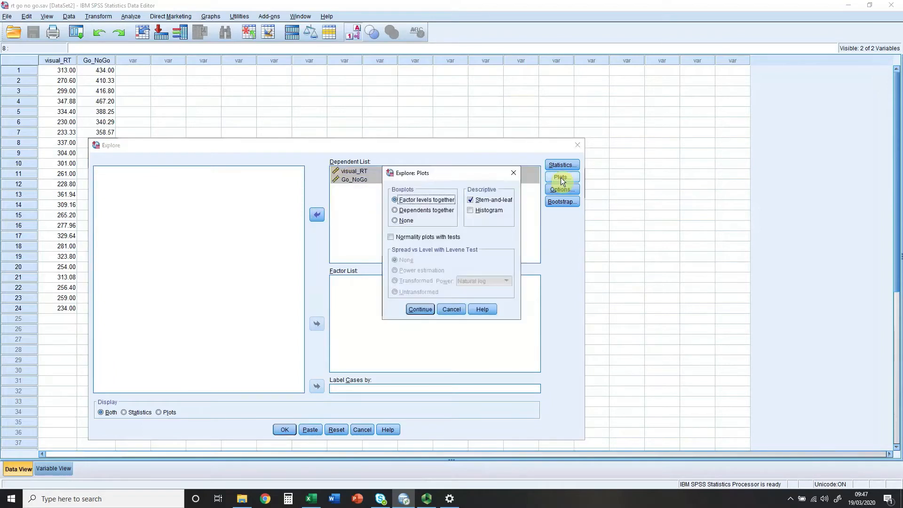
click(487, 210)
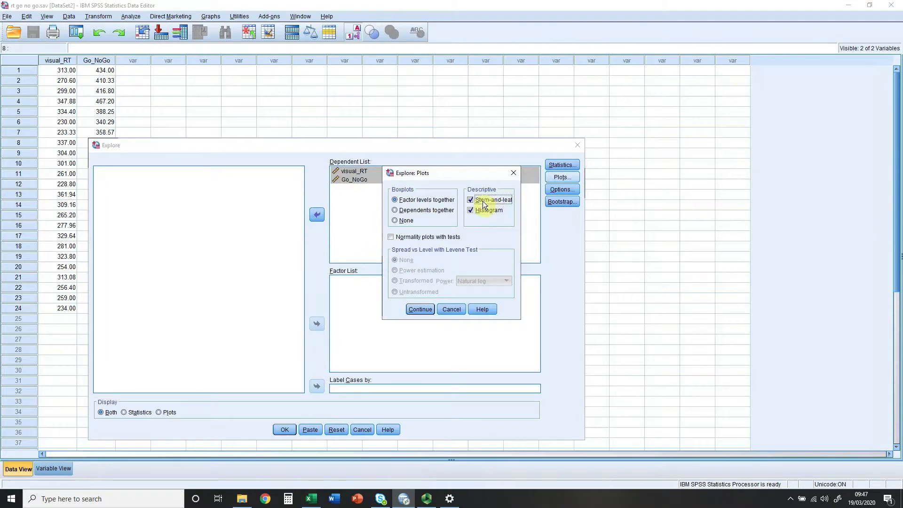
click(483, 202)
click(419, 236)
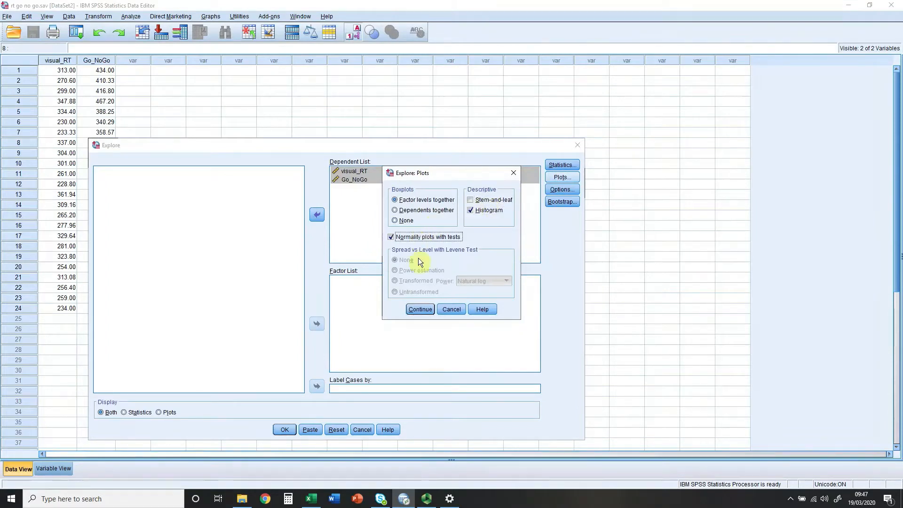
click(423, 310)
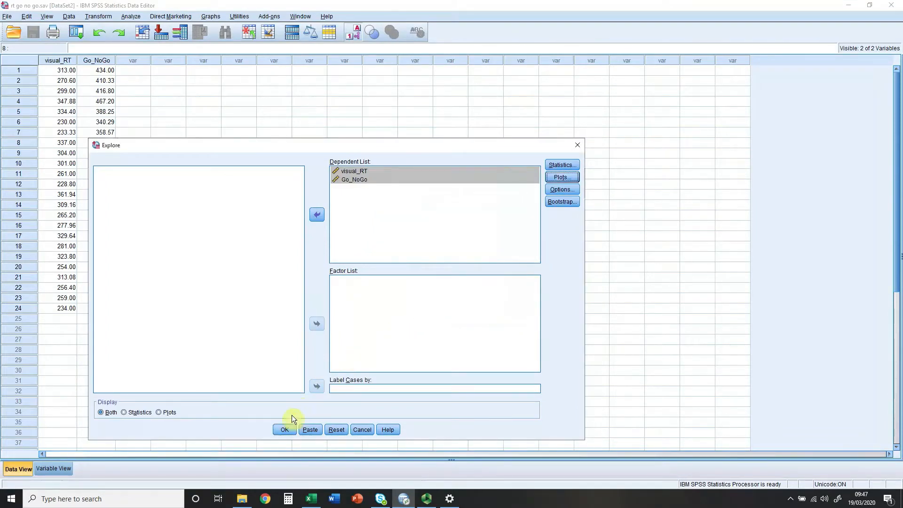
click(286, 430)
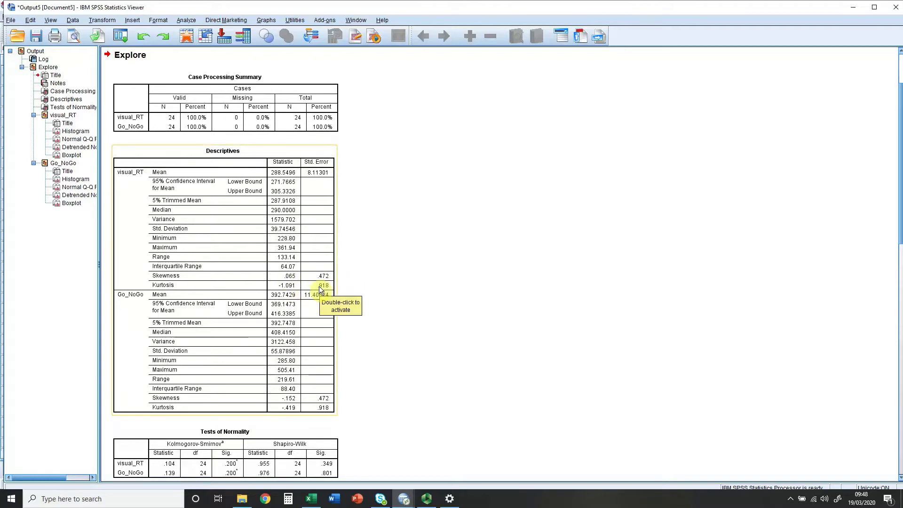
Examine the descriptives, normality tests, histograms, Q-Q plots and boxplots for visual_RT and Go_NoGo in the Explore output
scroll(320, 287, down, 3)
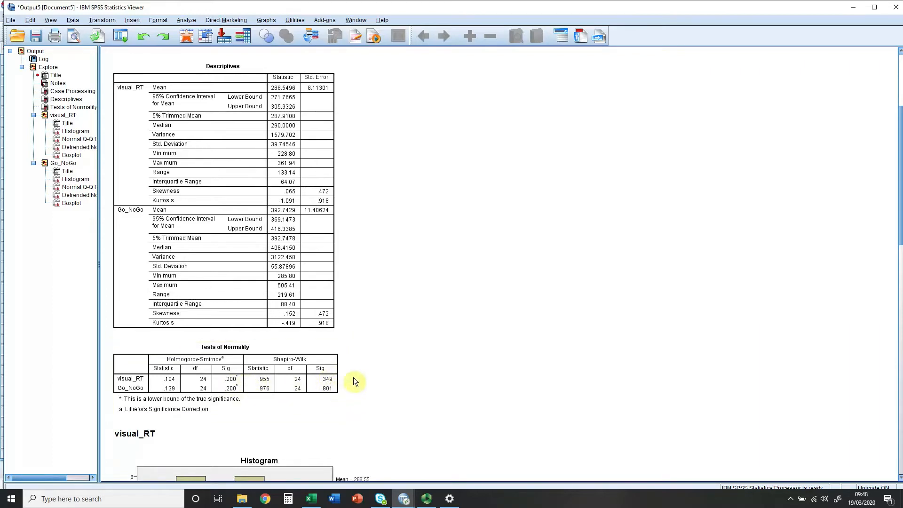
scroll(354, 377, down, 3)
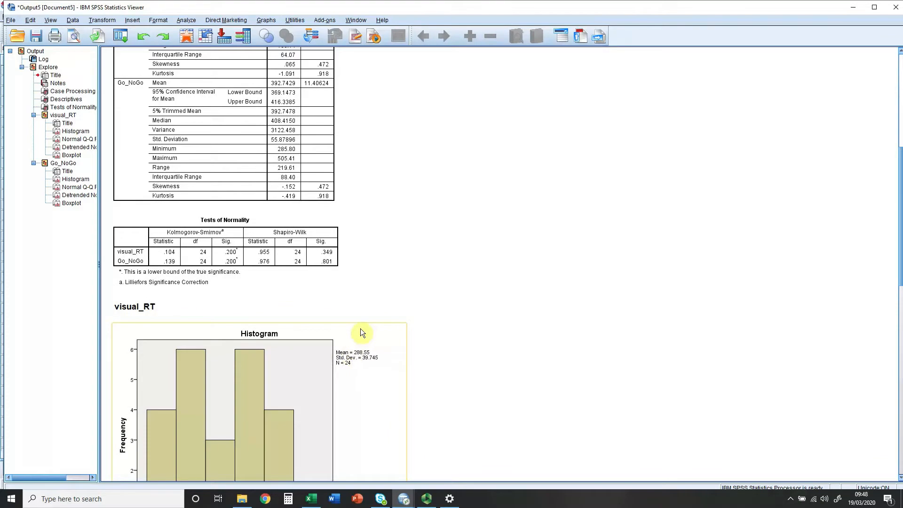
scroll(361, 330, down, 2)
scroll(360, 331, down, 1)
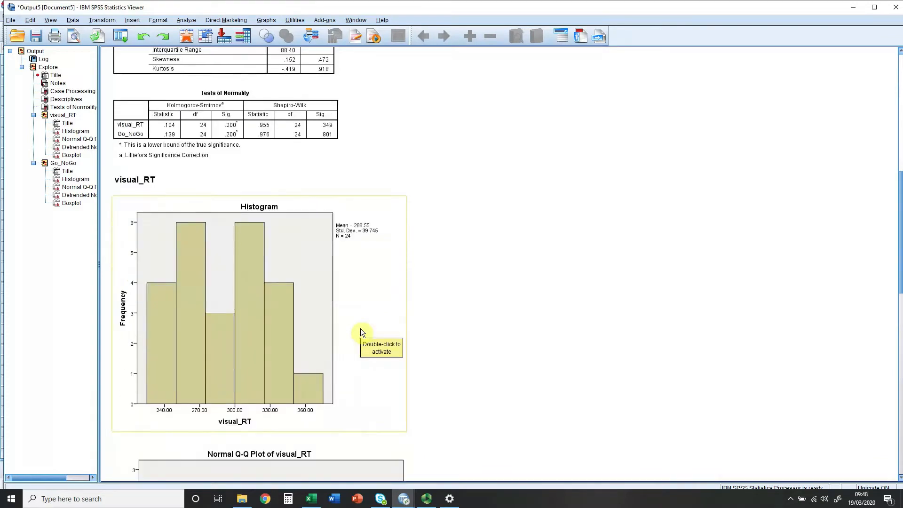
scroll(360, 332, down, 4)
scroll(361, 329, down, 9)
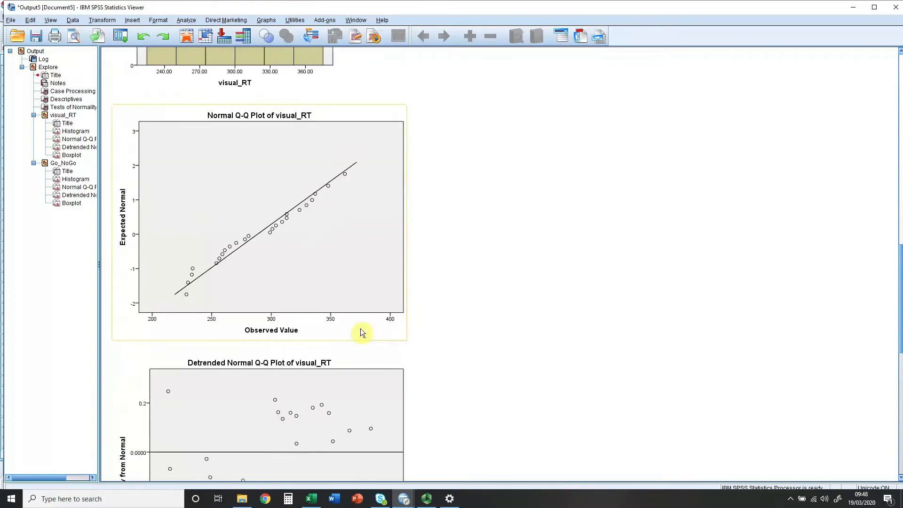
scroll(361, 332, down, 8)
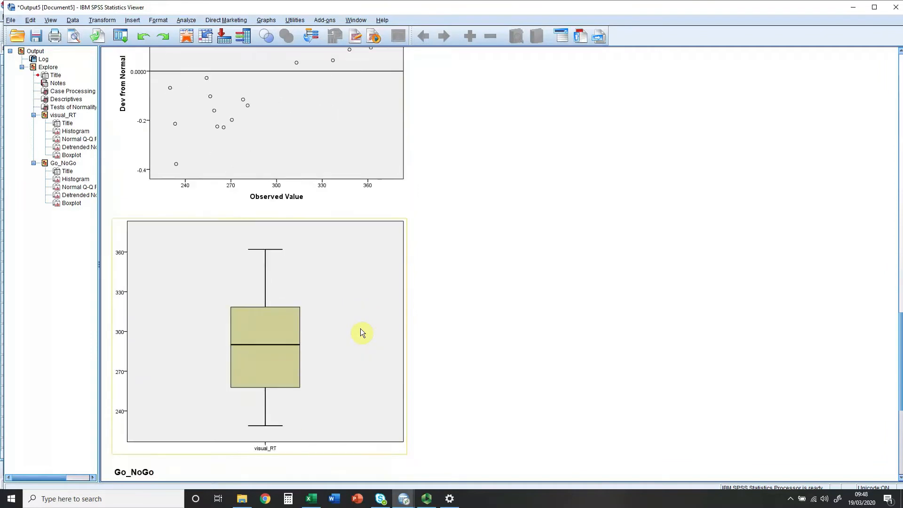
scroll(360, 332, down, 2)
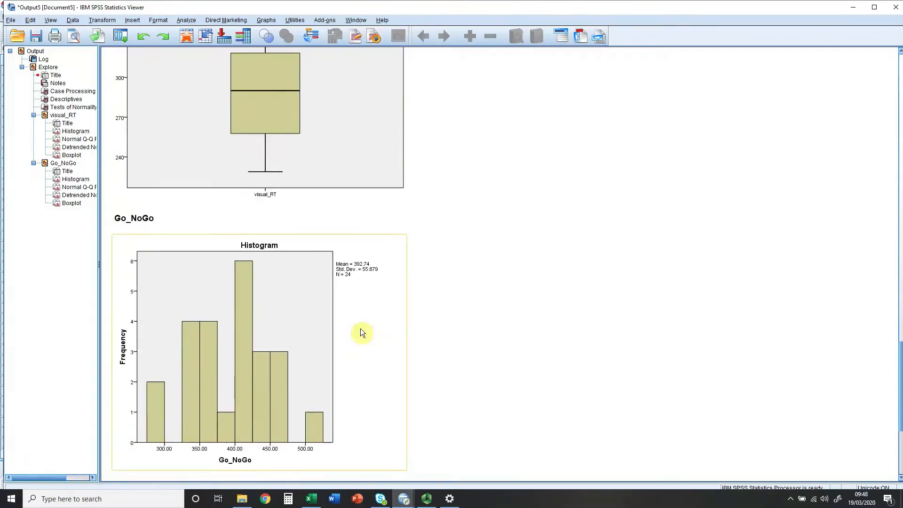
scroll(361, 332, down, 3)
scroll(360, 329, down, 7)
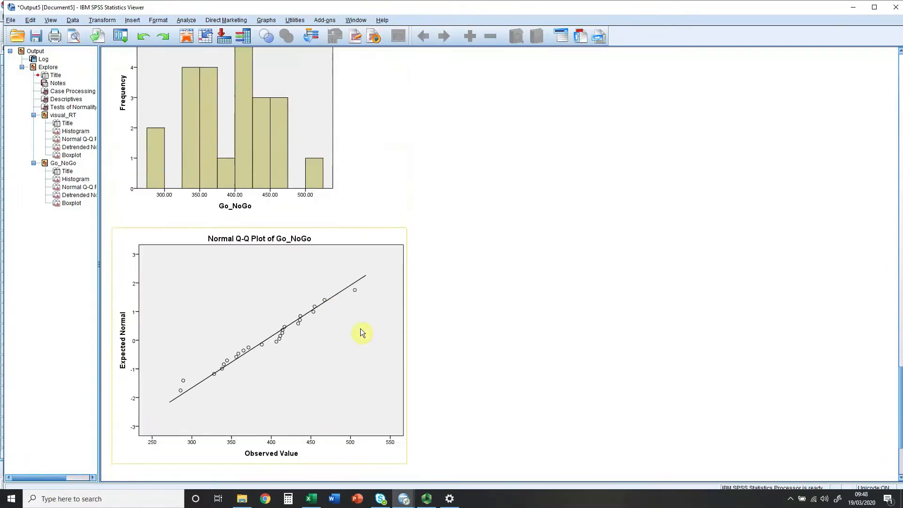
scroll(360, 332, down, 8)
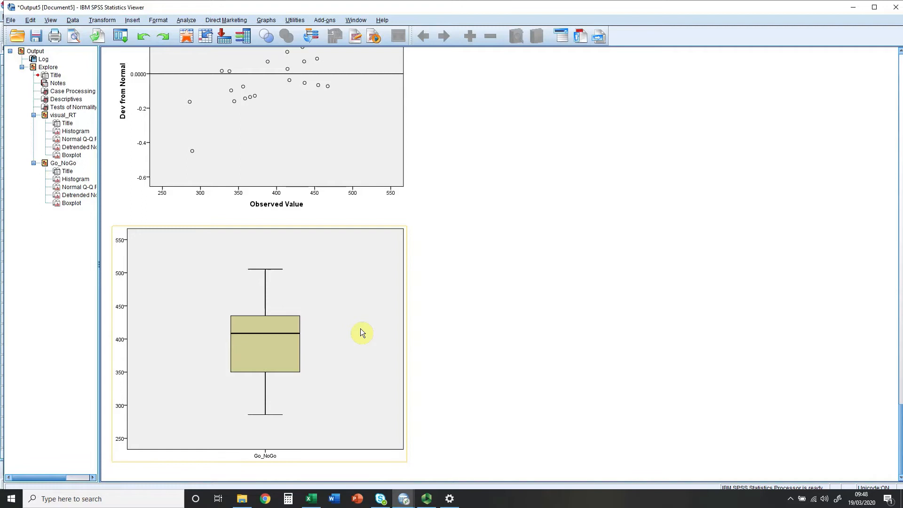
Run a Paired-Samples T Test with visual_RT and Go_NoGo as pair 1
click(190, 24)
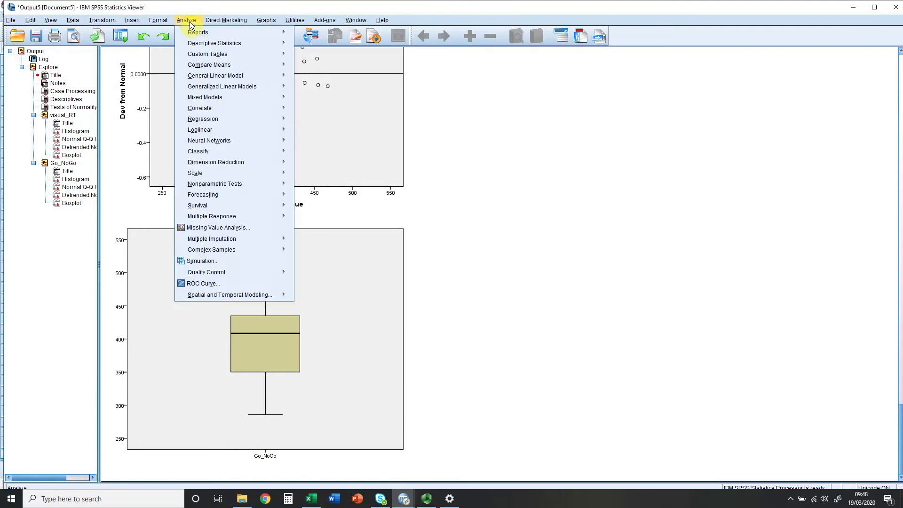
mouse_move(210, 66)
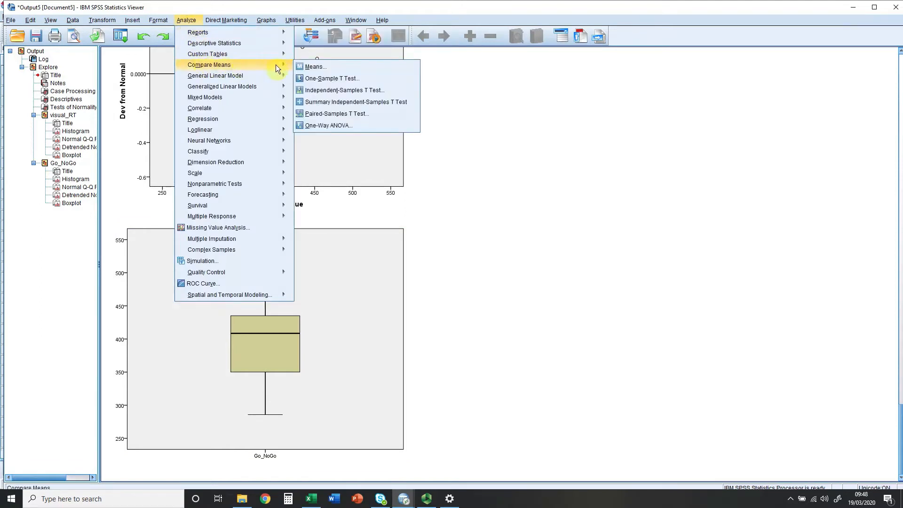
click(327, 114)
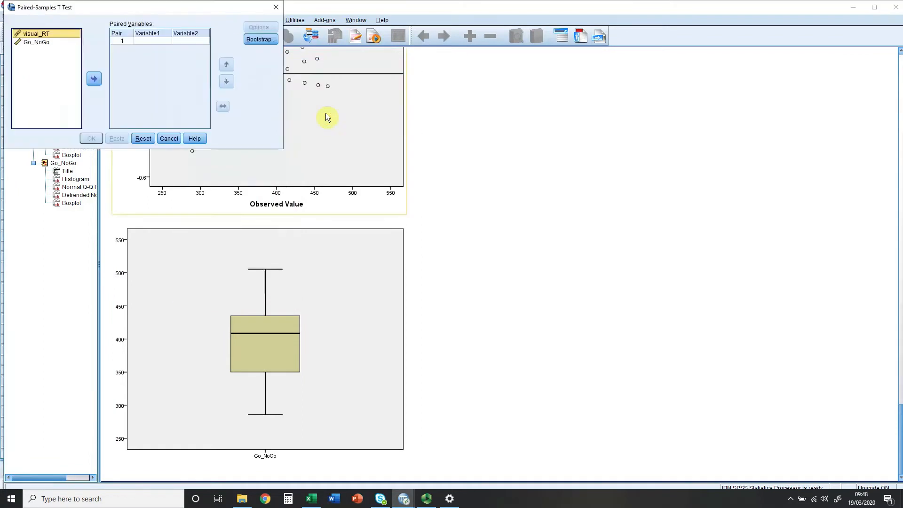
ctrl+click(43, 42)
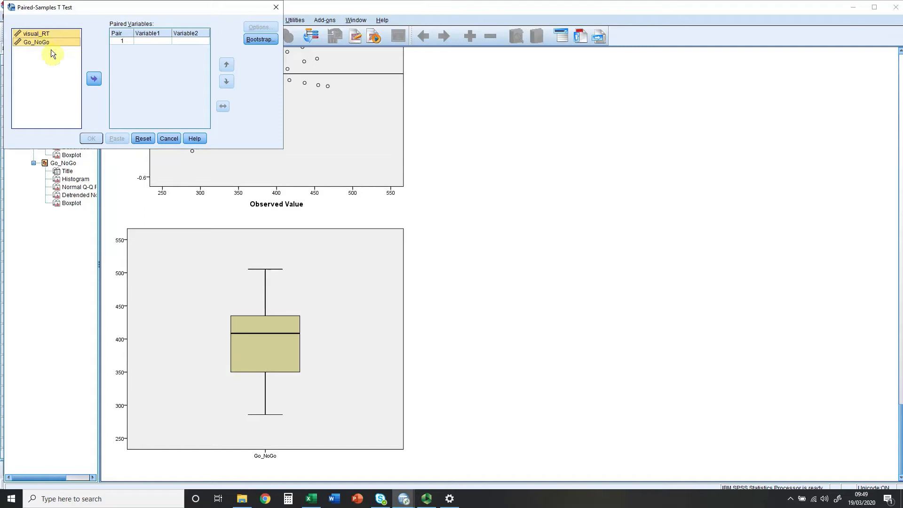
click(94, 80)
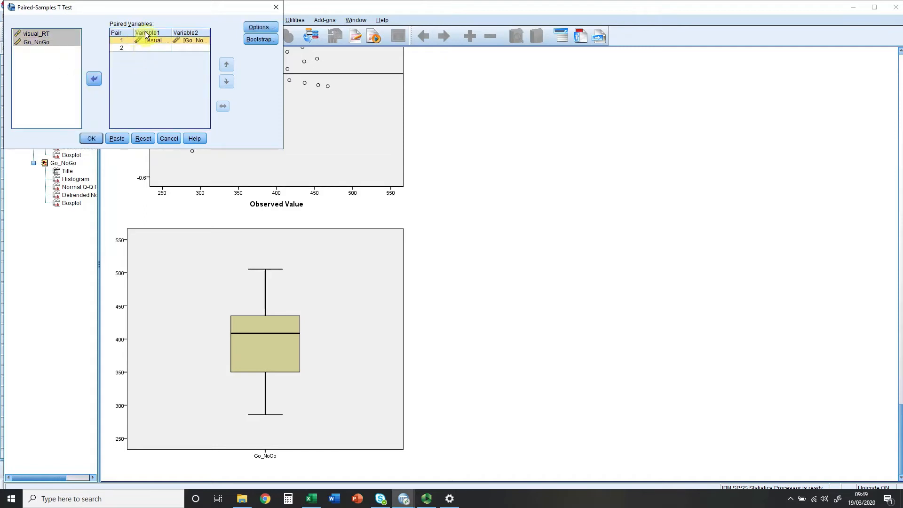
click(94, 138)
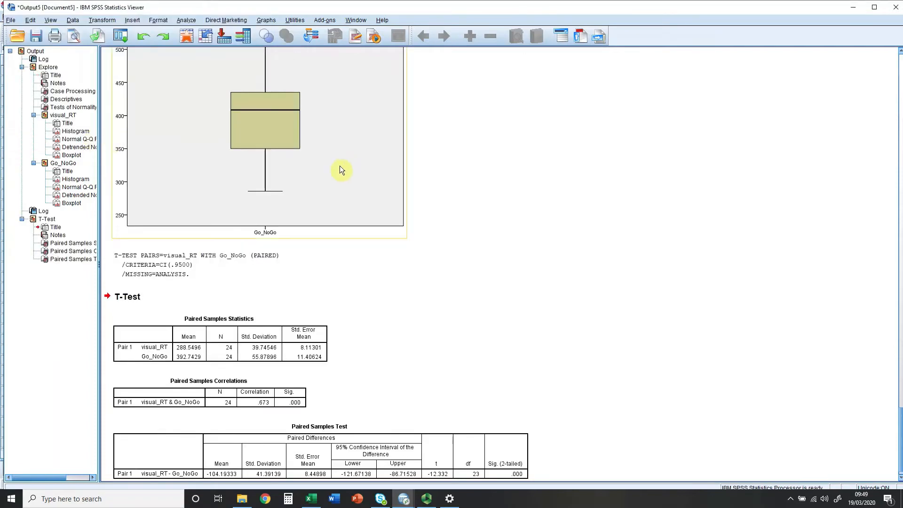
Copy the Paired Samples Statistics, Paired Samples Correlations and Paired Samples Test tables from the T-Test output
scroll(399, 203, down, 1)
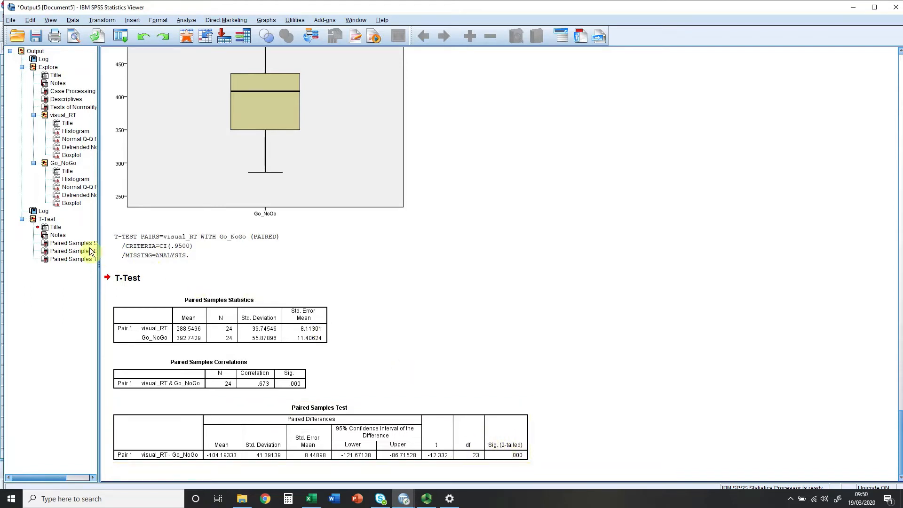
click(71, 246)
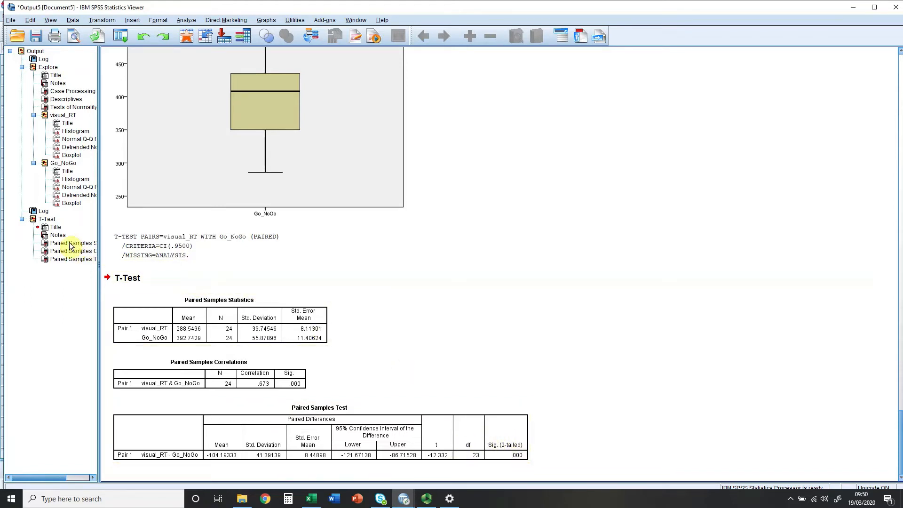
click(70, 243)
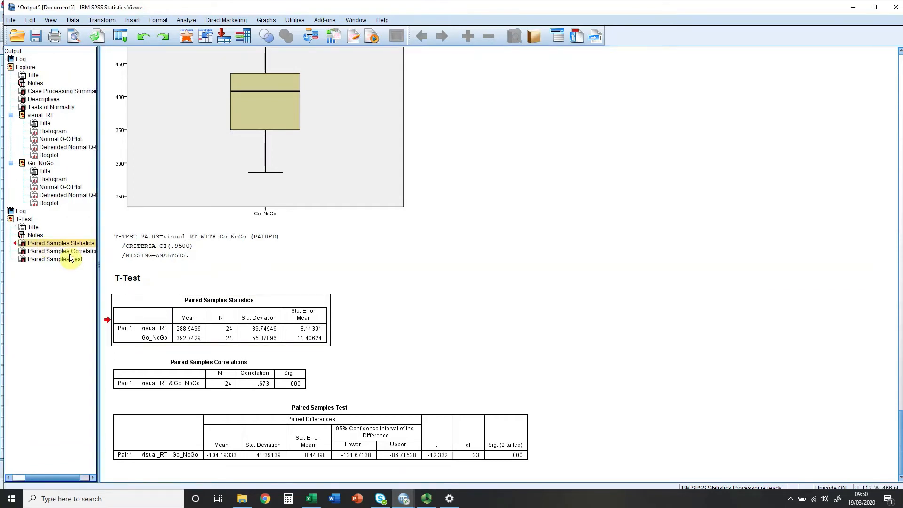
ctrl+click(69, 253)
ctrl+click(65, 260)
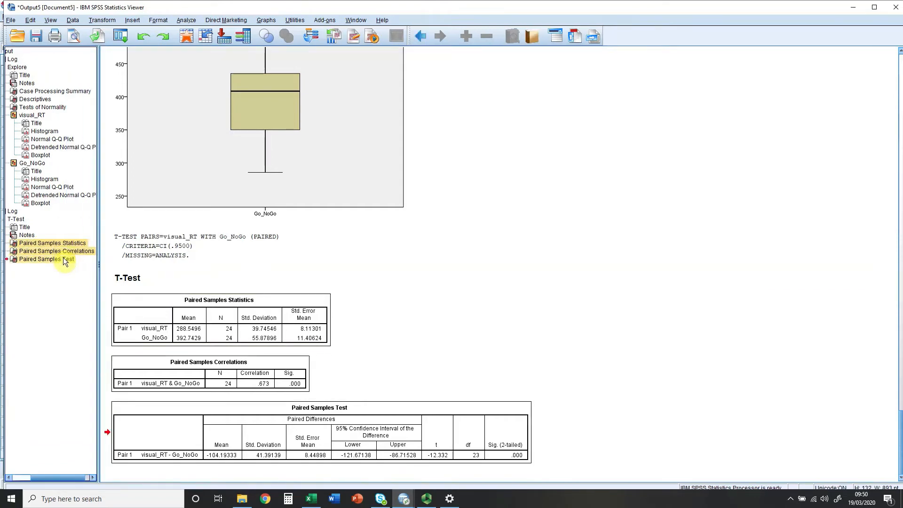
right_click(64, 259)
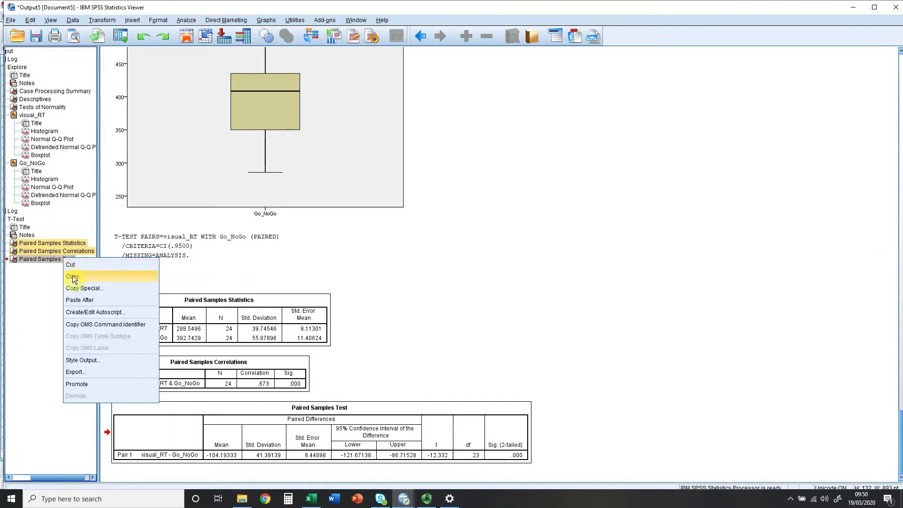
click(73, 276)
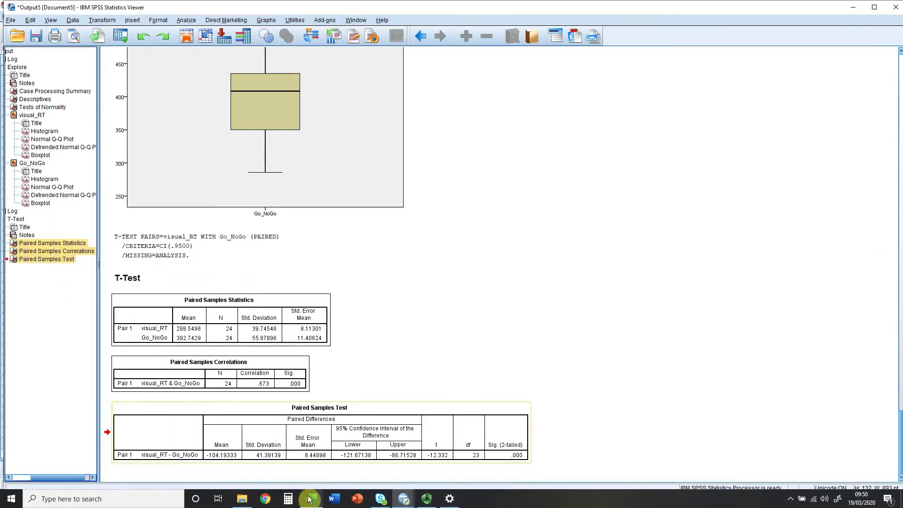
Switch to Excel and paste the copied T-Test tables into the blank sheet starting at cell G6
click(310, 499)
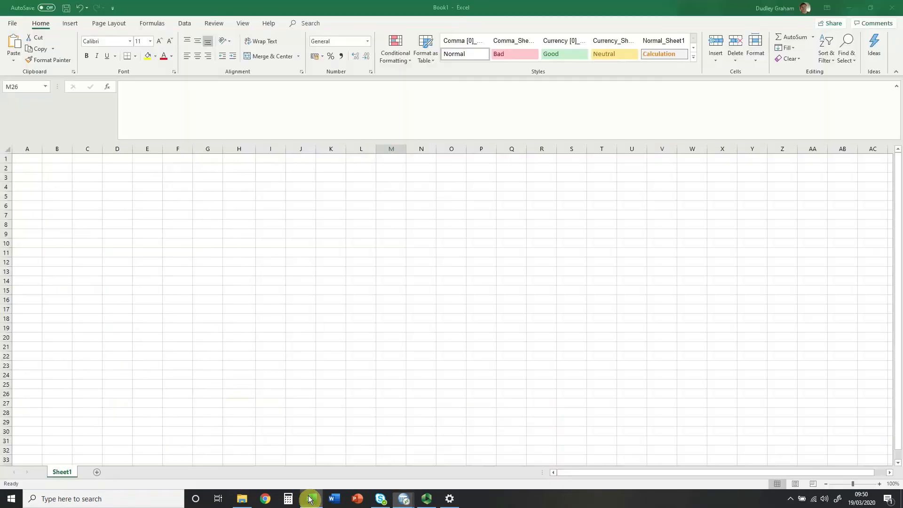
click(213, 207)
right_click(212, 207)
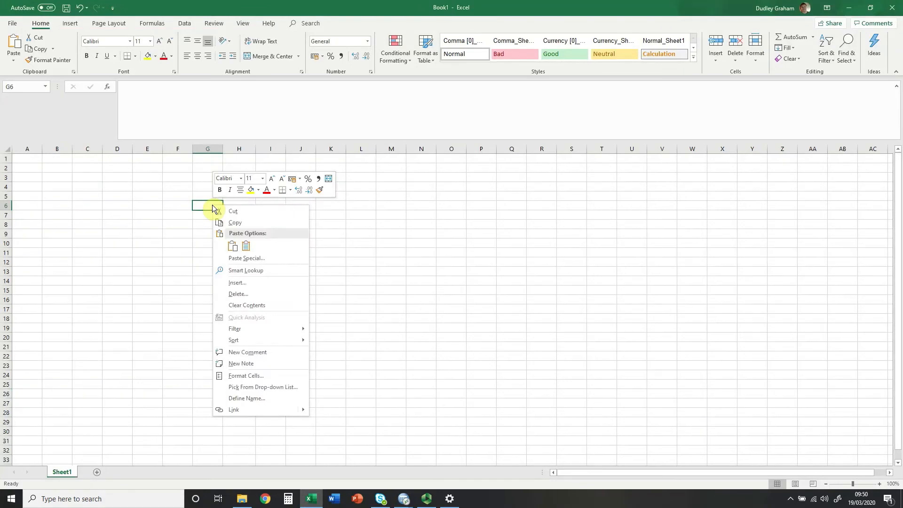
click(232, 246)
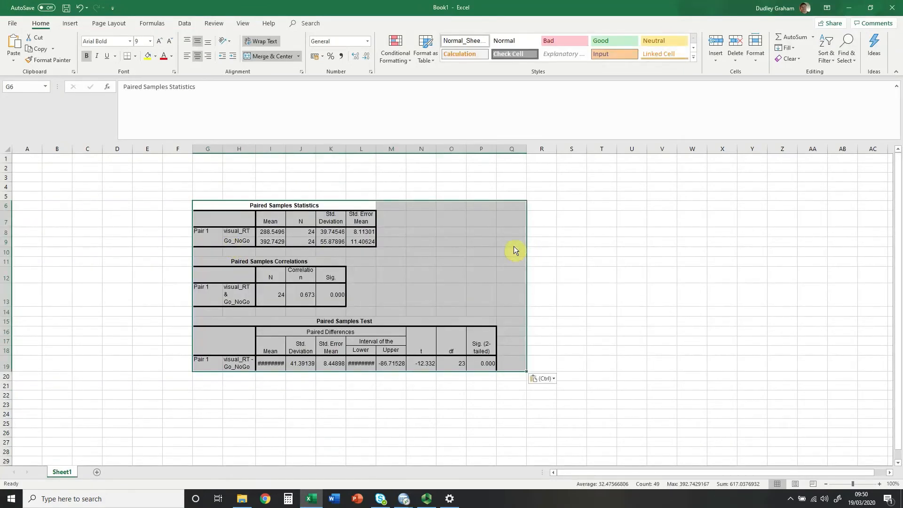
click(560, 261)
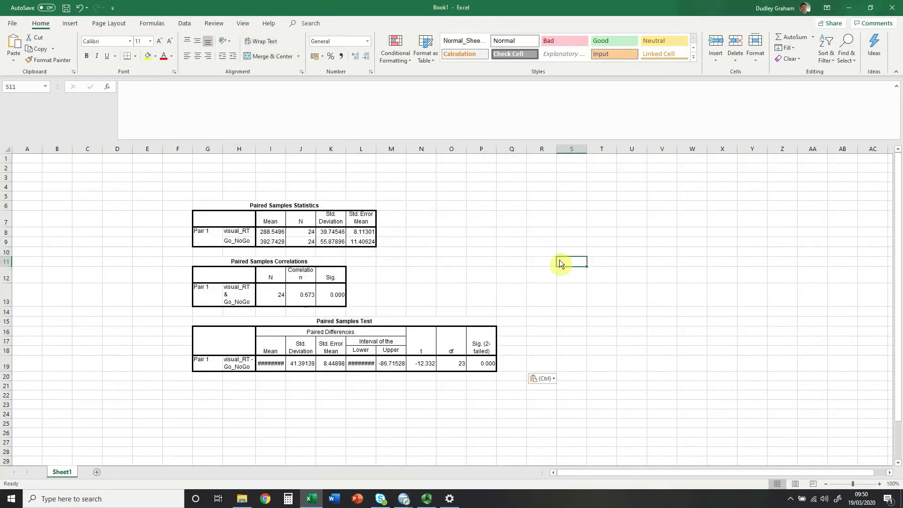
Enter the label "d" in cell M7, beside the Paired Samples Statistics table's header row
click(399, 223)
text(d)
click(420, 235)
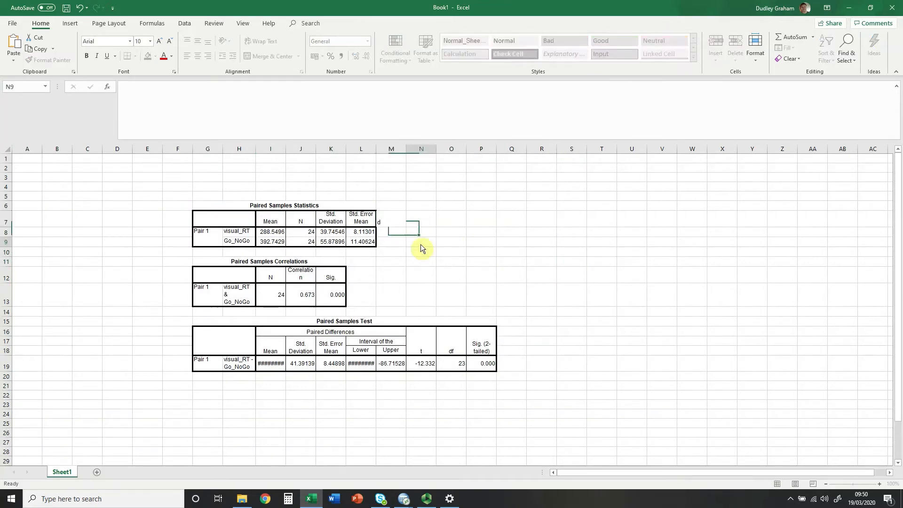
Centre the "d" label in M7 and enter the effect size formula =(I8-I9)/K9 in cell M8
click(393, 225)
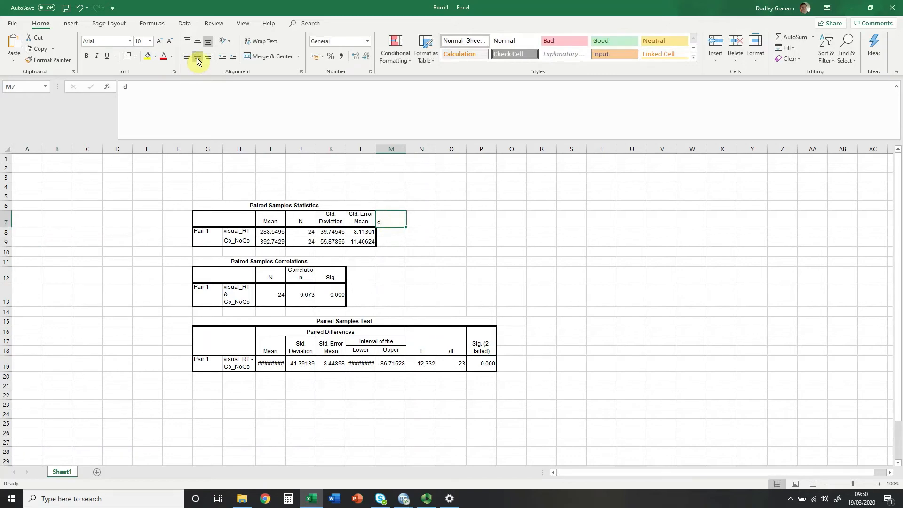
click(394, 233)
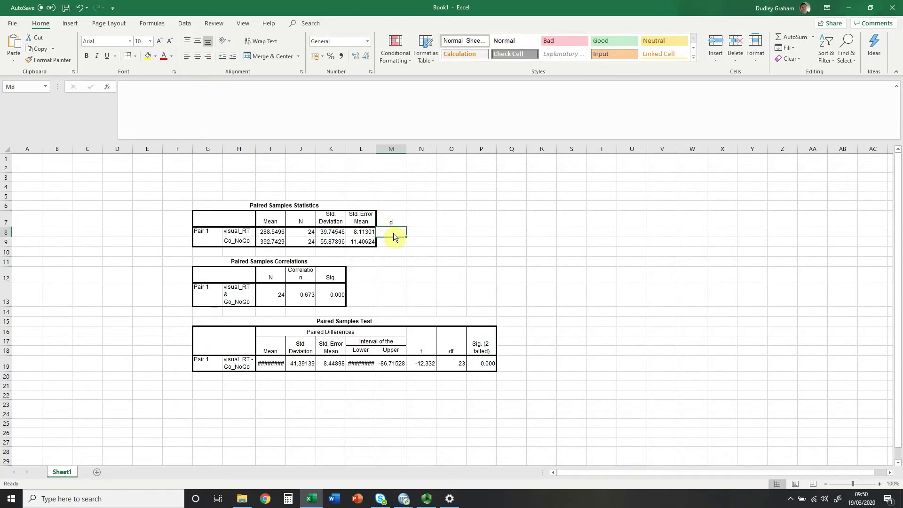
text(=)
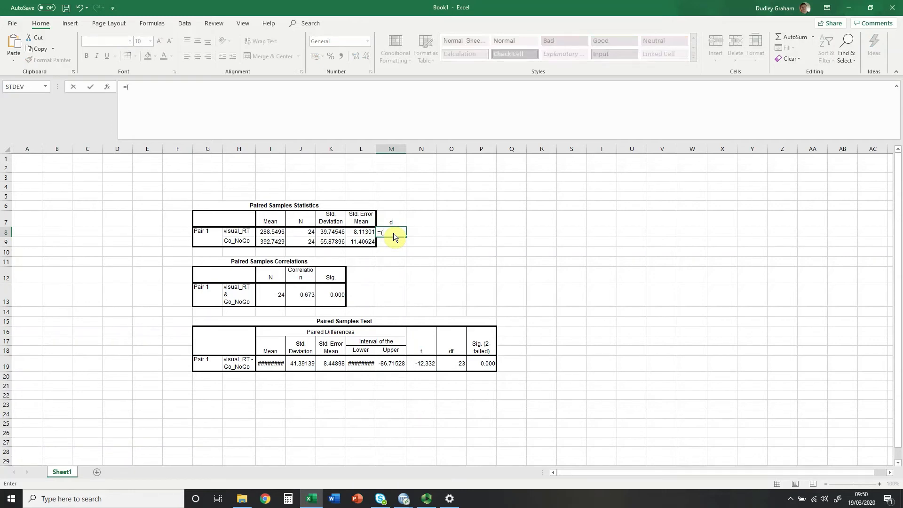
text(()
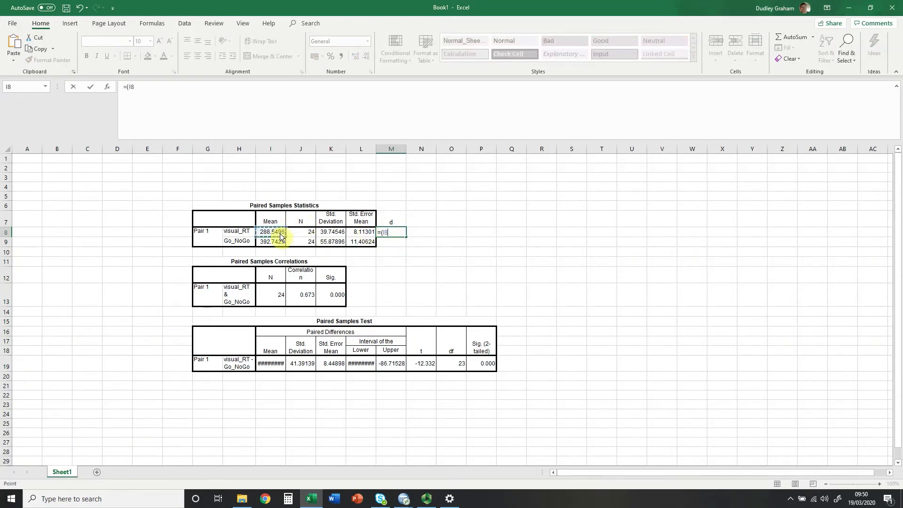
text(-)
click(279, 244)
text()/)
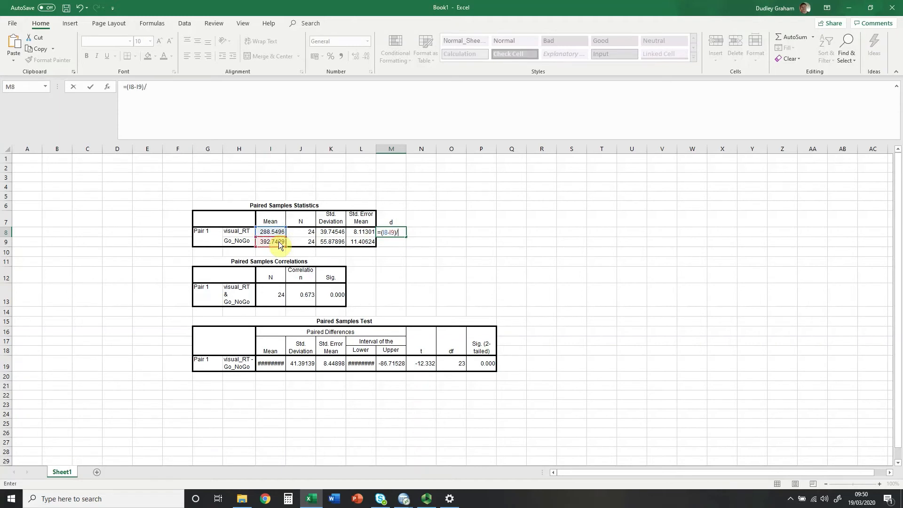
click(328, 242)
key(Return)
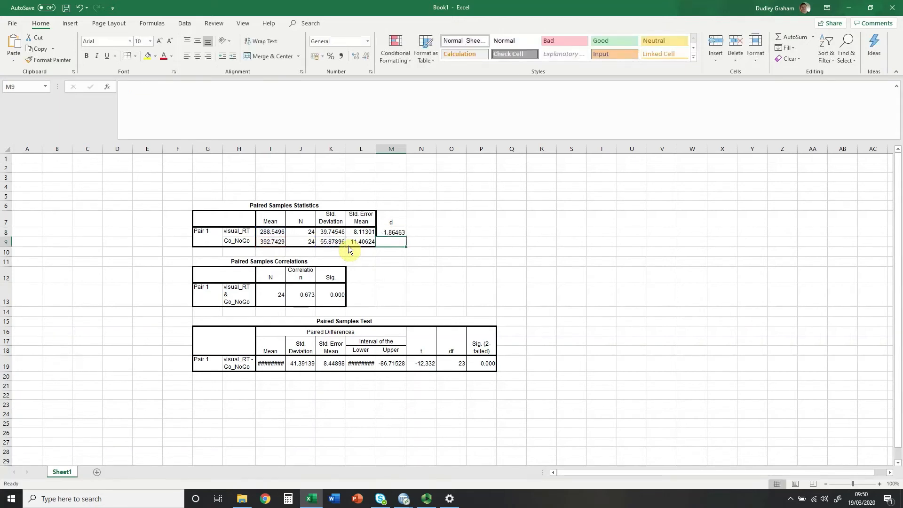
Display the d value in M8 with three decimal places and auto-fit the widths of columns I and L
click(390, 232)
click(365, 57)
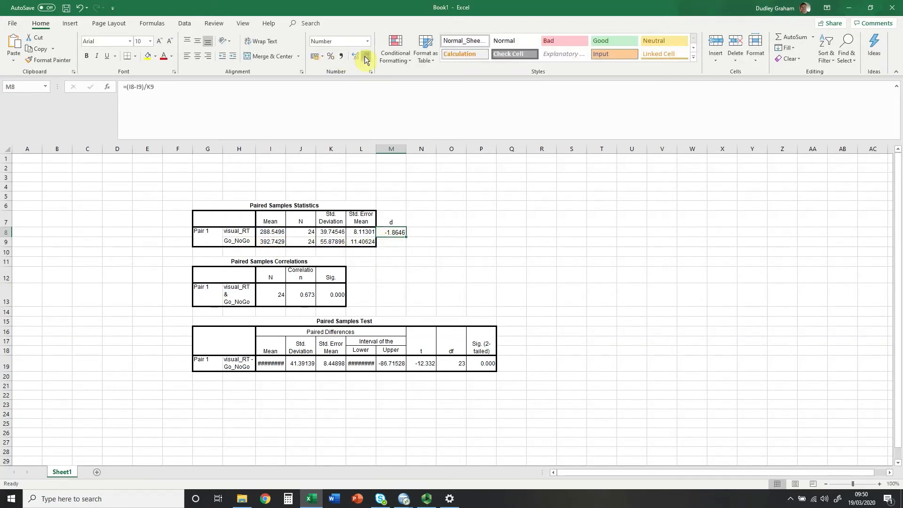
click(364, 57)
click(467, 237)
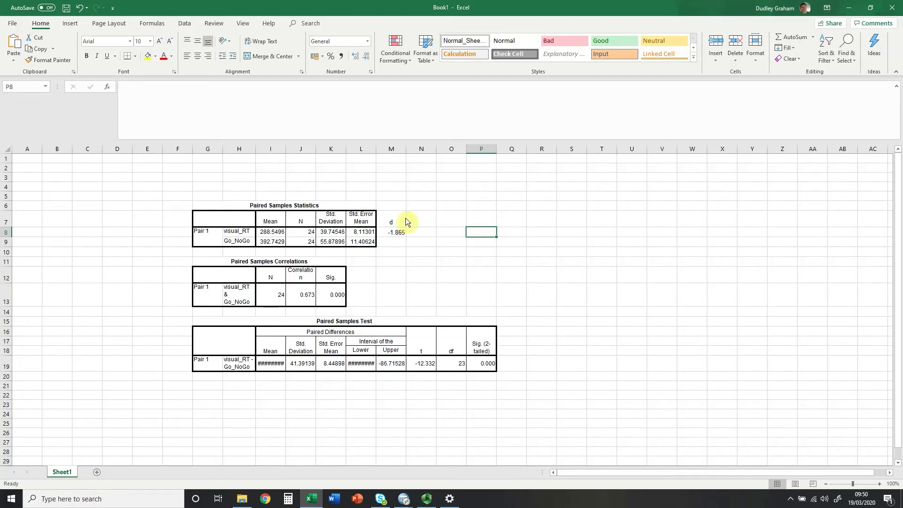
double_click(286, 151)
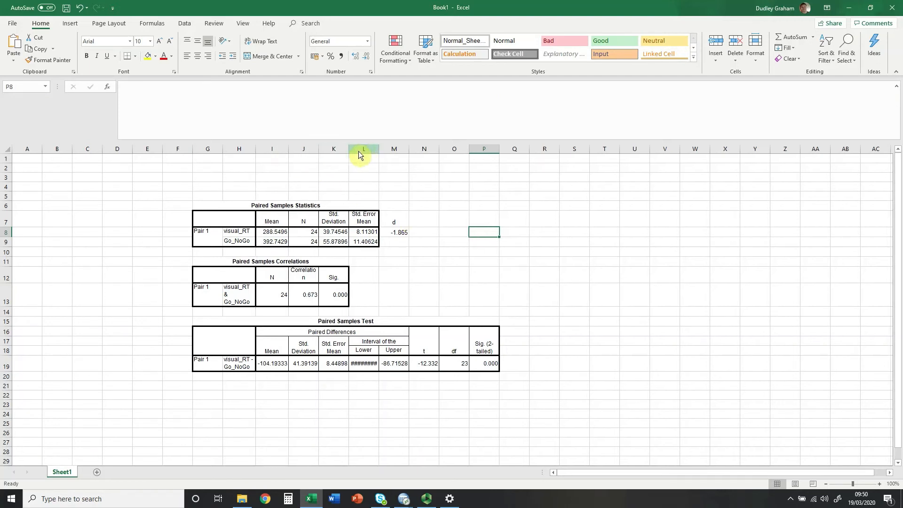
double_click(379, 150)
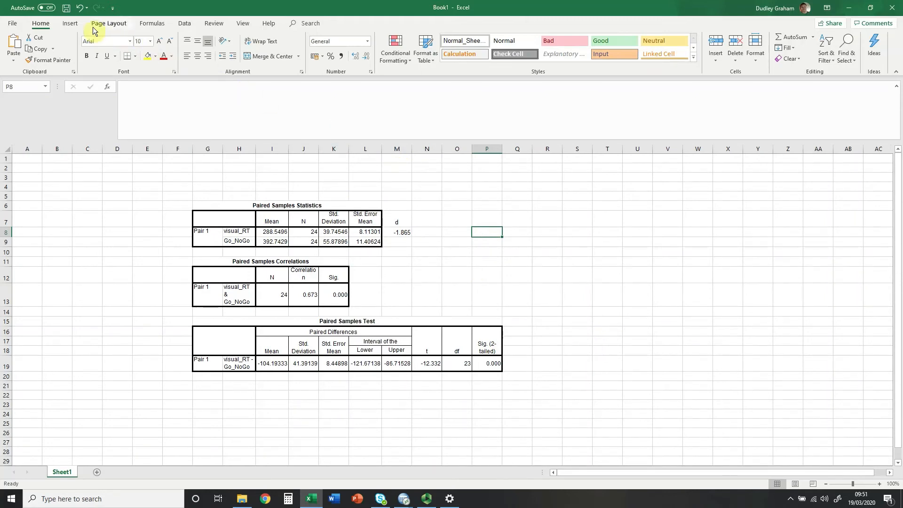
Insert a text box beside the Paired Samples Test table reading "t 23 = -12.332, d = -1.865, p < 0.001", below two blank lines
click(70, 24)
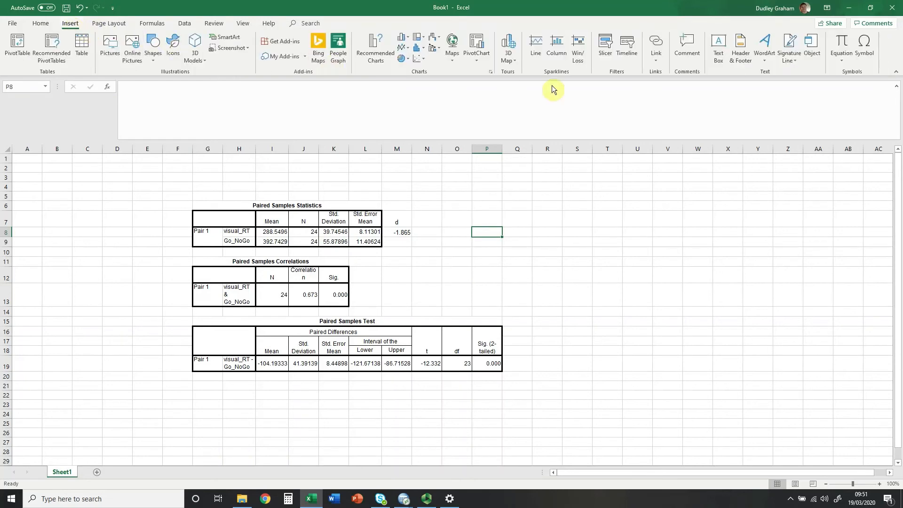
click(720, 55)
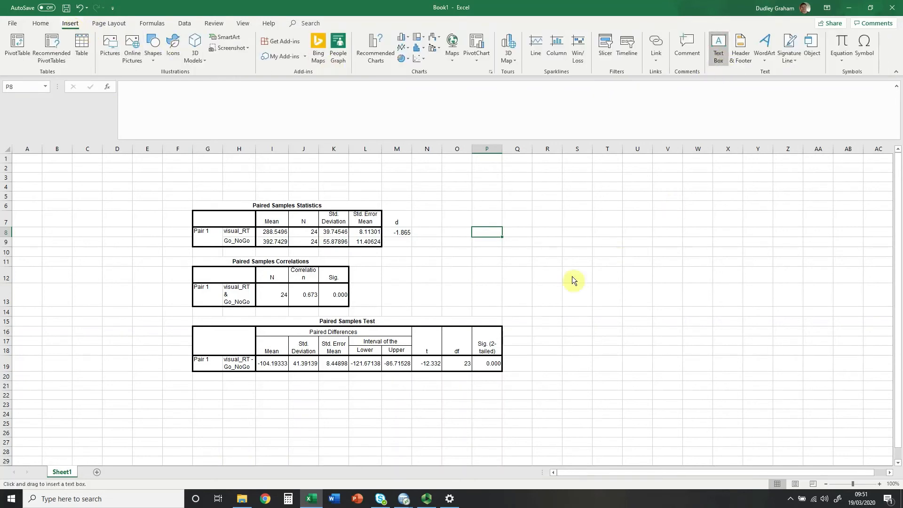
drag(536, 293, 719, 399)
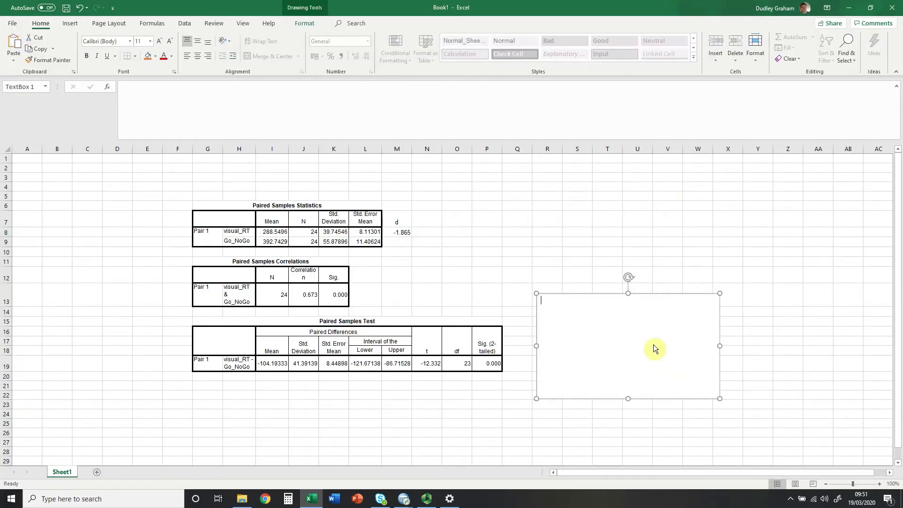
key(Return)
text(t 23 = -12.332, d = -1.865, p < 0.001)
Italicise the symbols p, d and t in the text box's statistics line
double_click(616, 319)
key(ctrl+i)
double_click(586, 318)
double_click(542, 318)
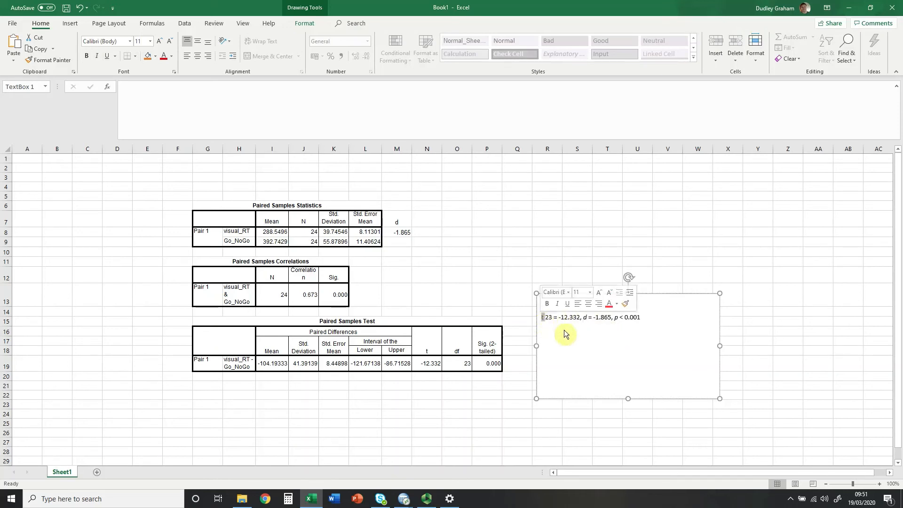
key(ctrl+i)
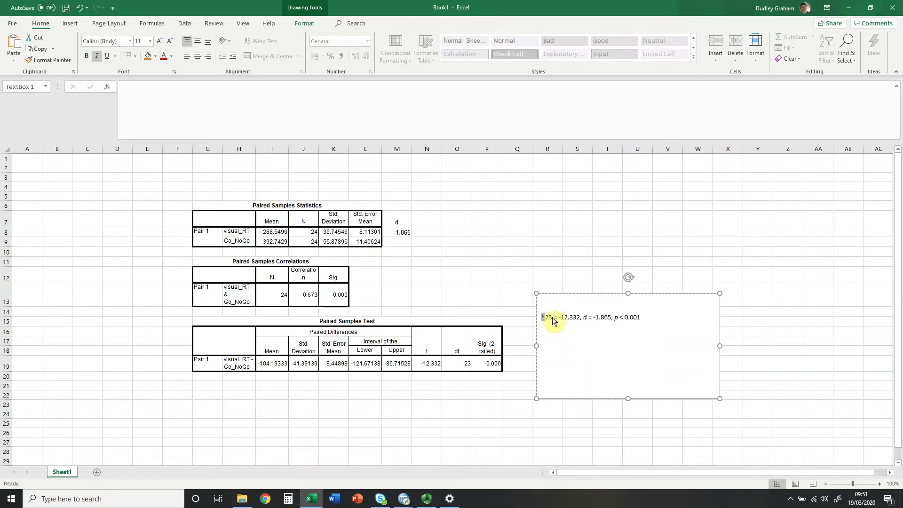
Format the degrees of freedom "23" after the t in the text box as subscript
double_click(548, 317)
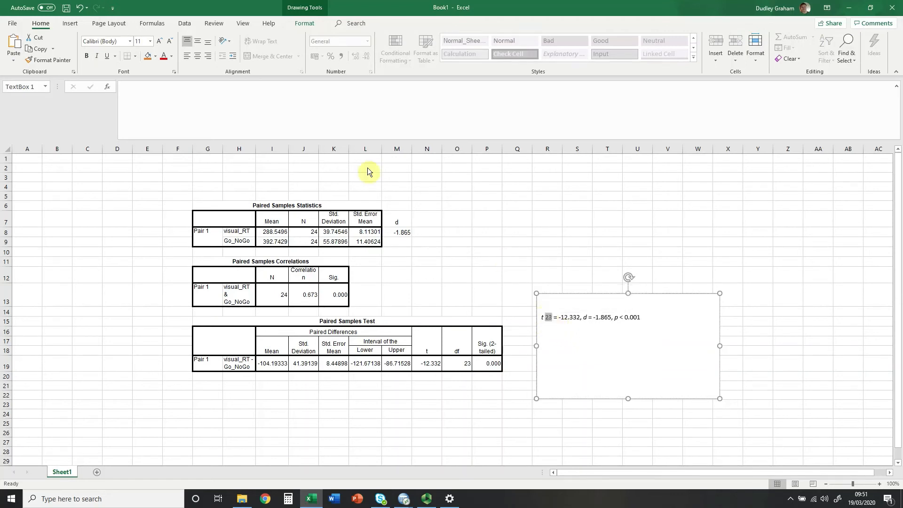
click(174, 72)
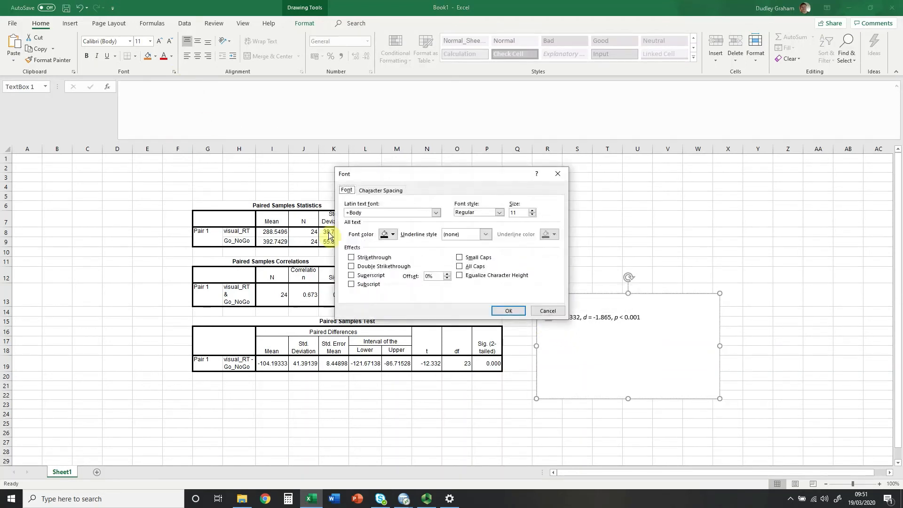
click(352, 285)
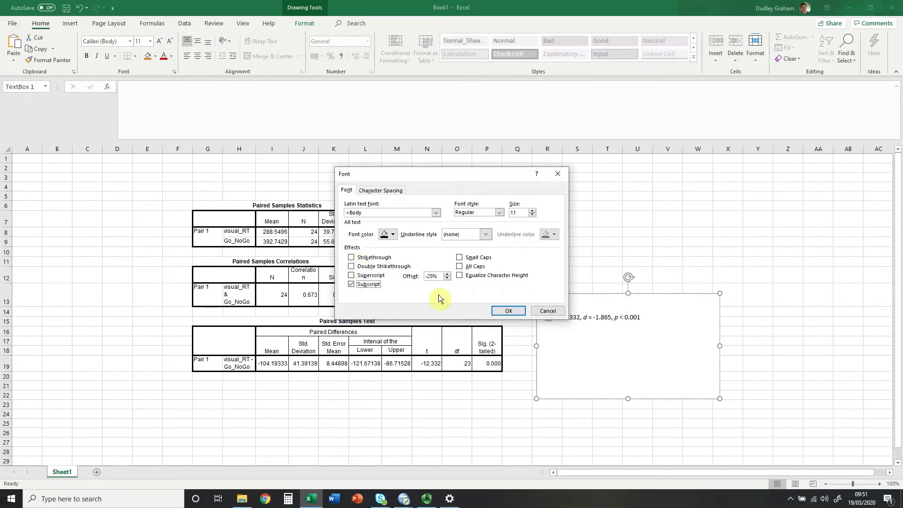
click(506, 312)
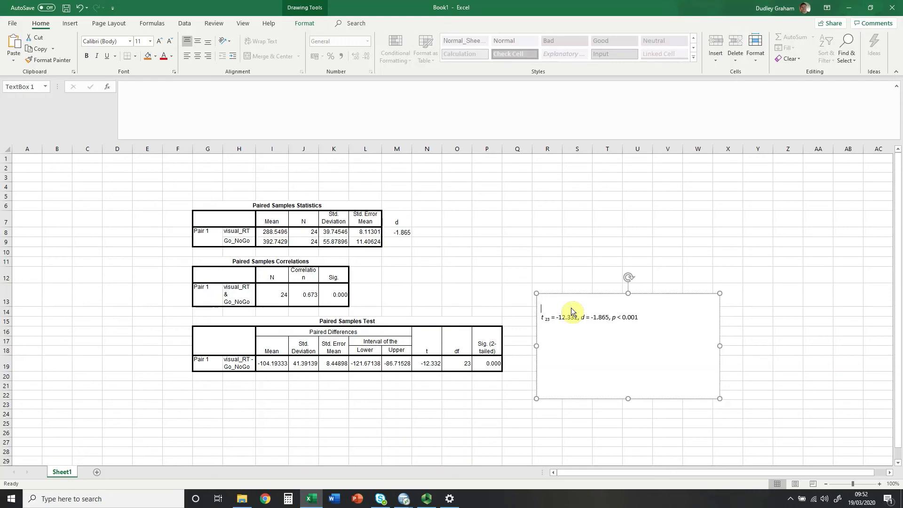
Write above the statistics line "There is a large significant difference in reaction time between the simple visual reaction time test and the go-no-go reaction time test"
text(There is a large significant difference in re)
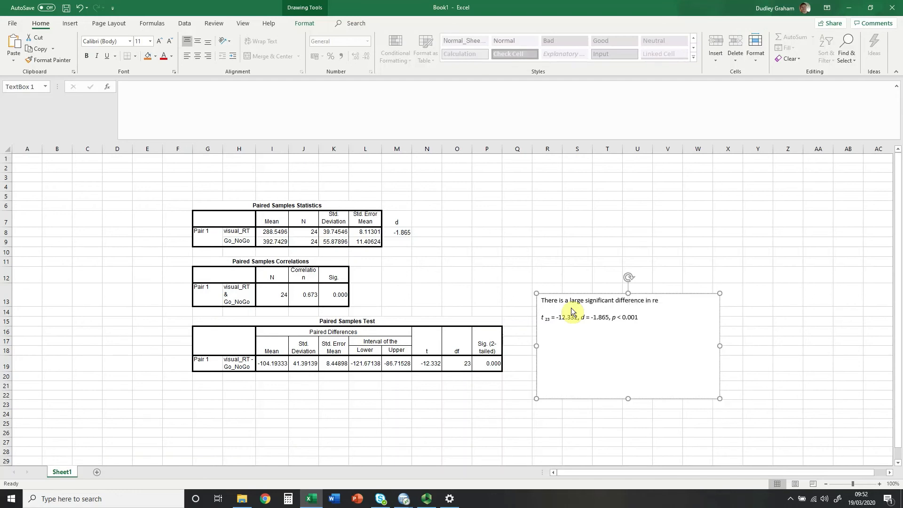
text(action time between the s)
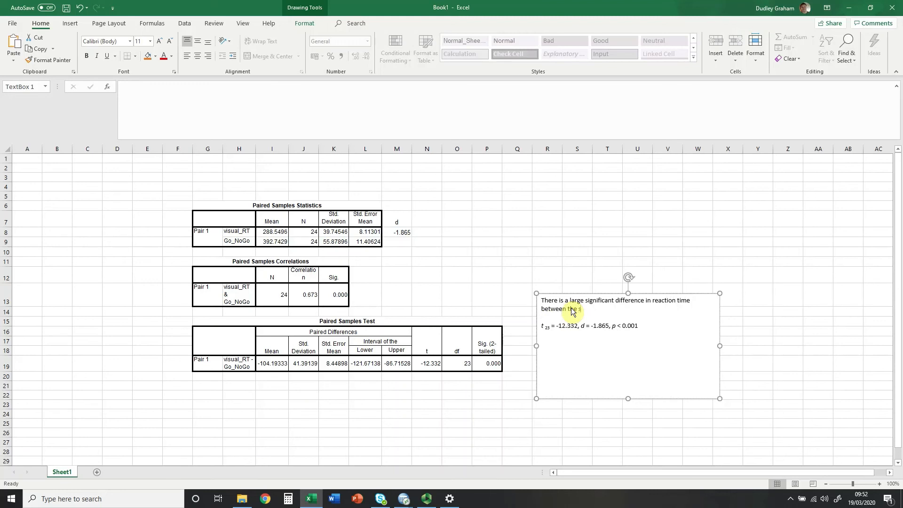
text(imple visual reaction time test and the go)
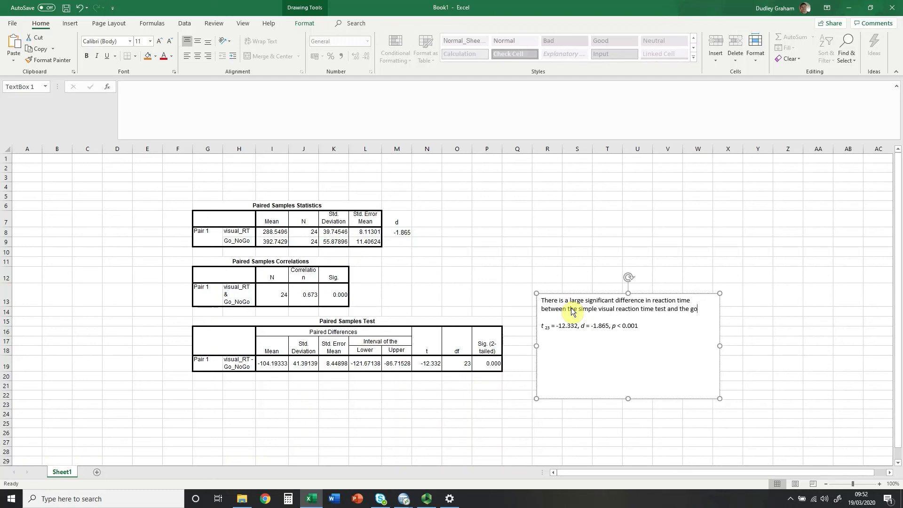
text(-no-go re)
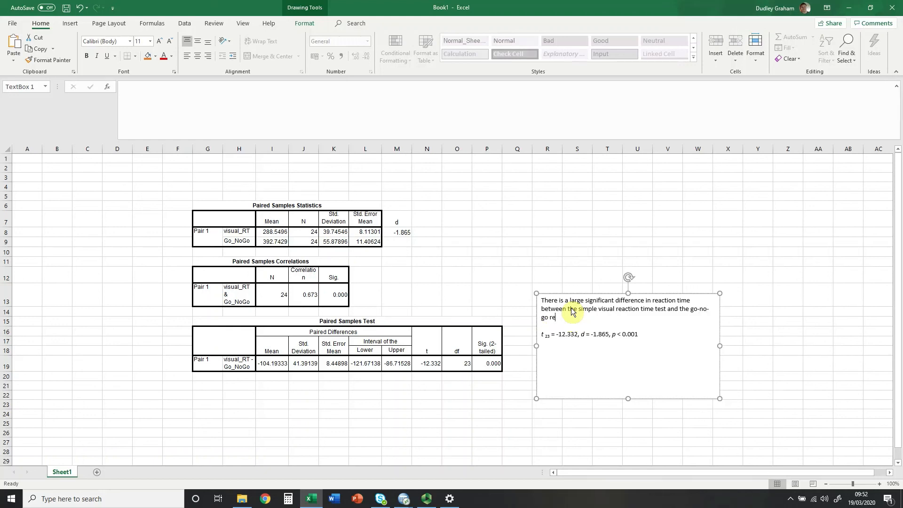
text(action time test)
key(BackSpace)
Complete the conclusion sentence in the text box with ", with the simple visual reaction time being faster"
text(, with the simple vida)
key(BackSpace)
text(sual reactio)
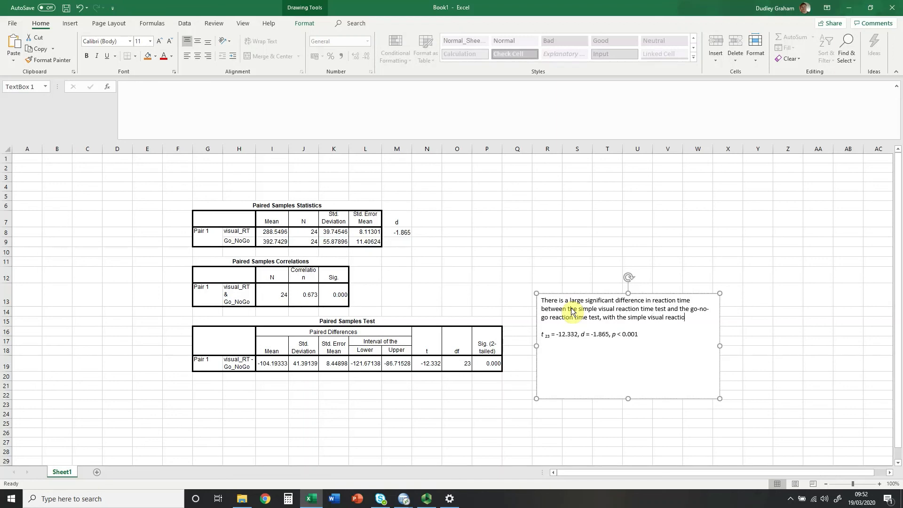
text(n time ha)
key(BackSpace)
key(BackSpace)
text(being faster.)
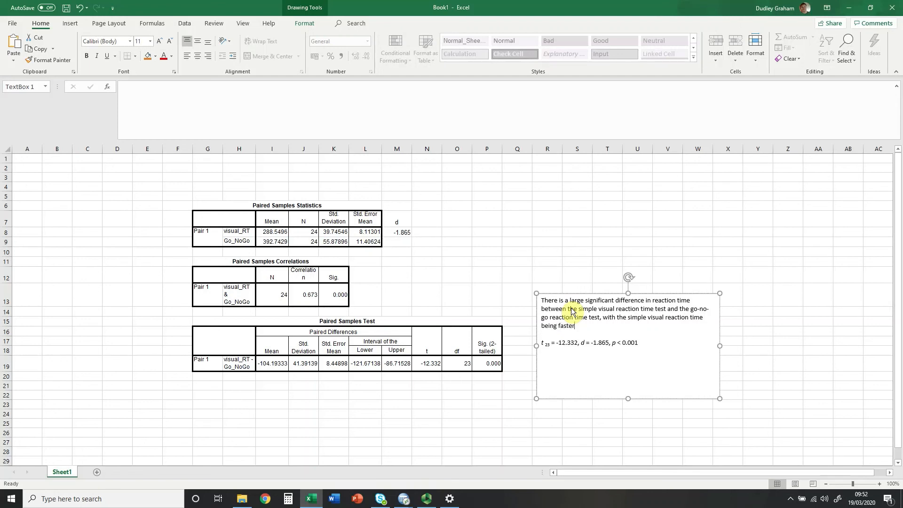